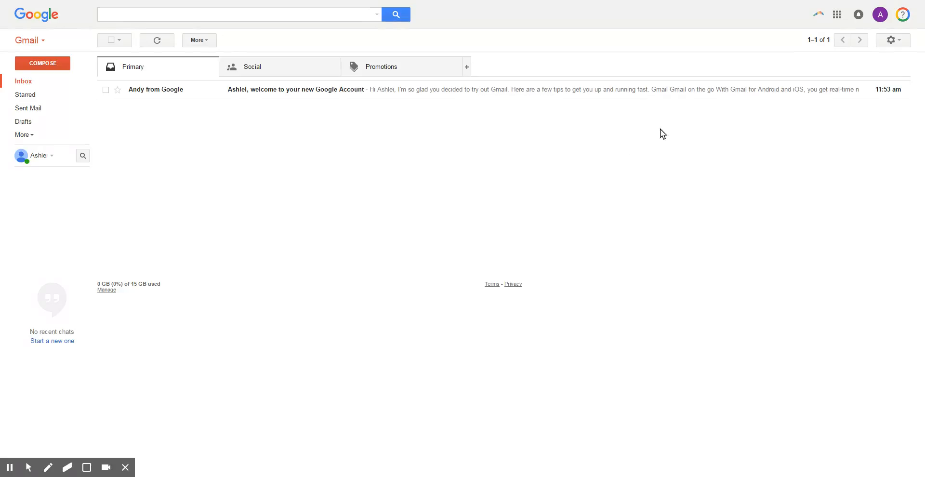
- Open Gmail's full Settings page from the gear menu
left_click(894, 44)
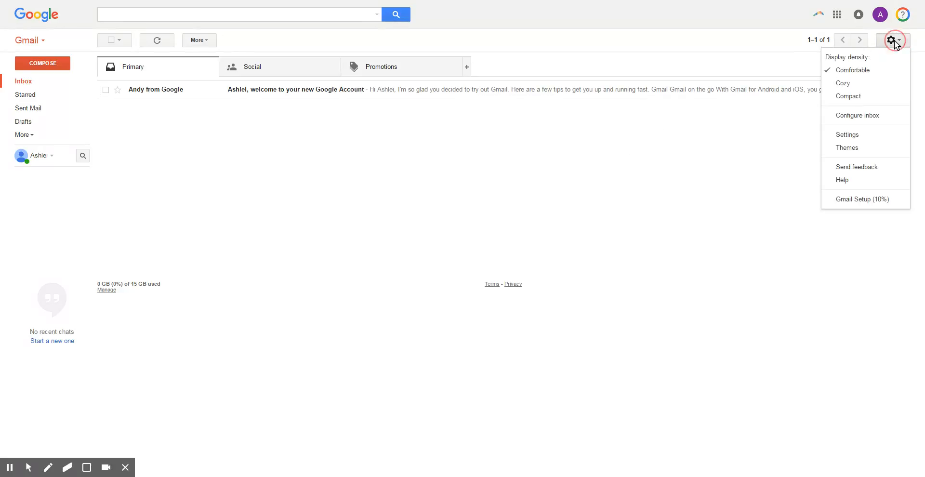
left_click(853, 137)
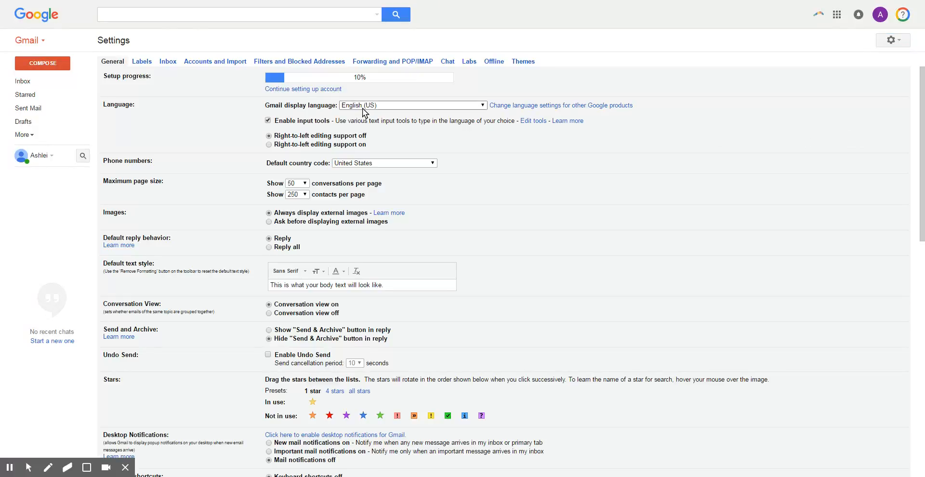
- Go to the Labels settings and begin a new label
left_click(140, 64)
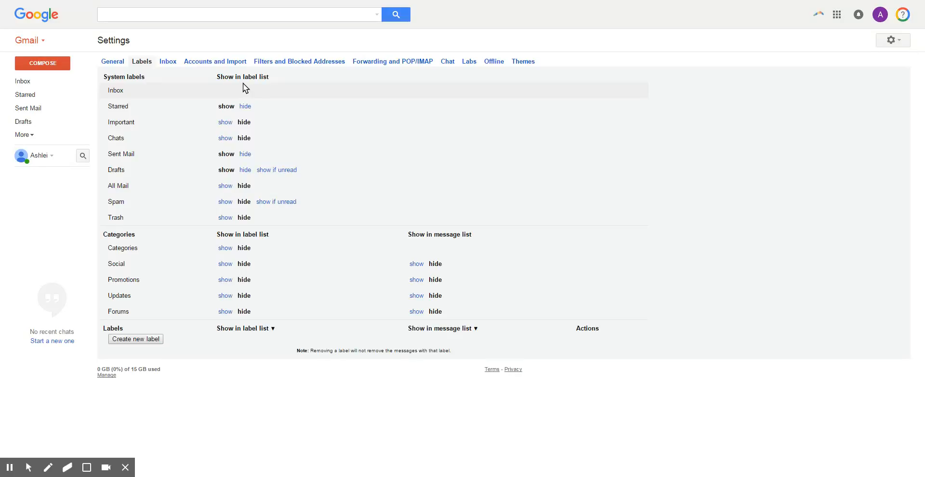
left_click(152, 340)
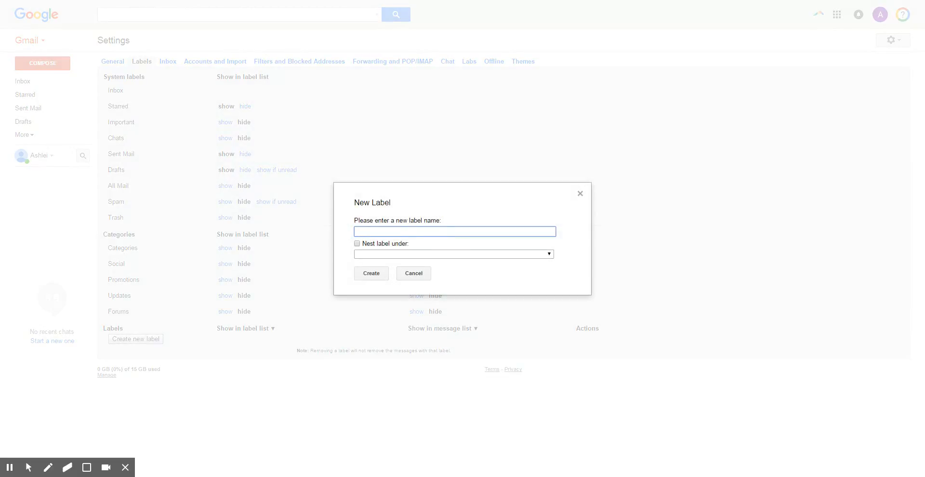
- Create a top-level, un-nested label named 'TEST LABEL', replacing the first draft name
type("3rd ger")
key("BackSpace")
type("rade")
left_click_drag(413, 231, 359, 235)
type("TEST LABEL")
left_click(357, 243)
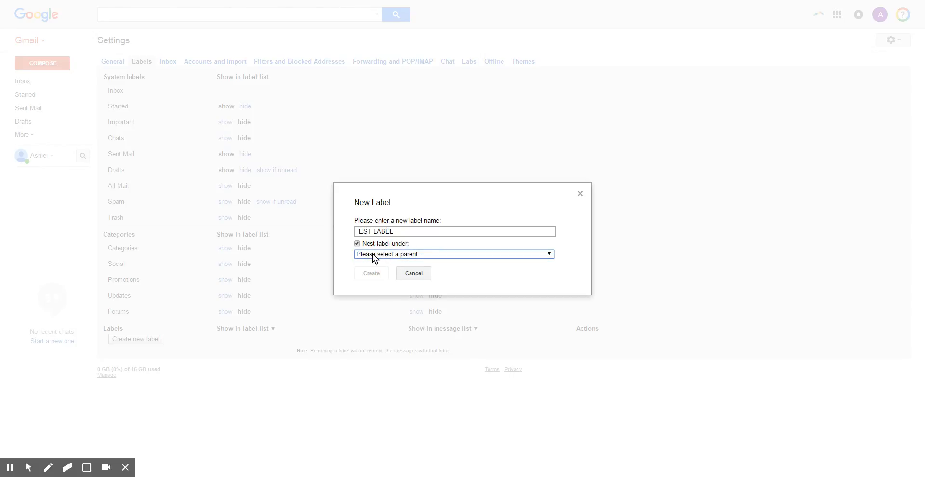
left_click(357, 244)
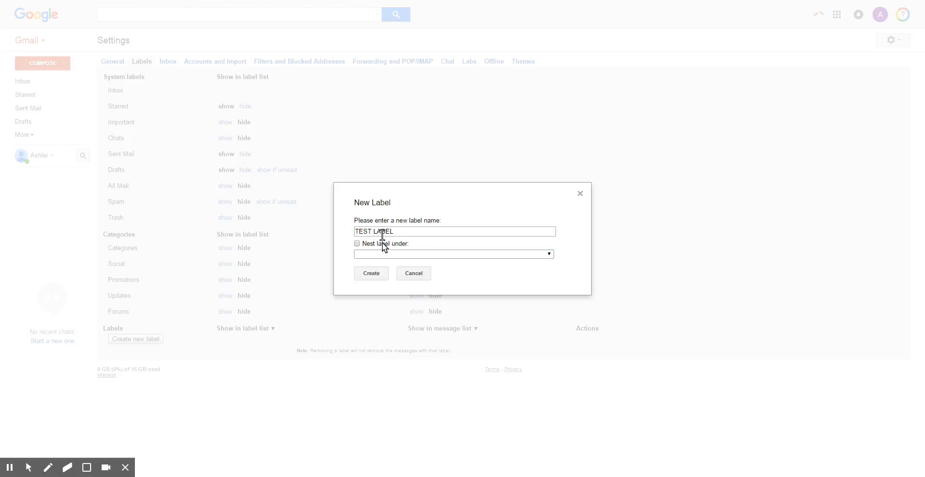
left_click(372, 274)
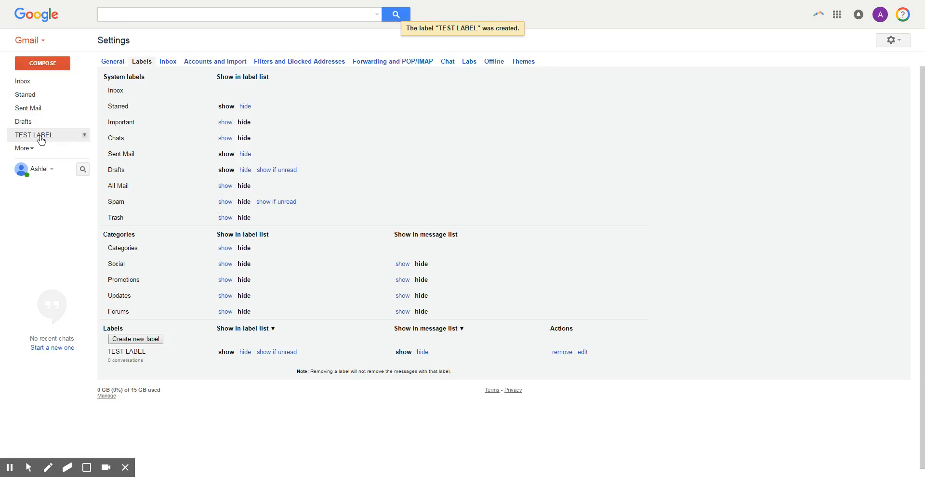
- Set TEST LABEL to 'show if unread' in the label list and 'hide' in the message list
left_click(245, 352)
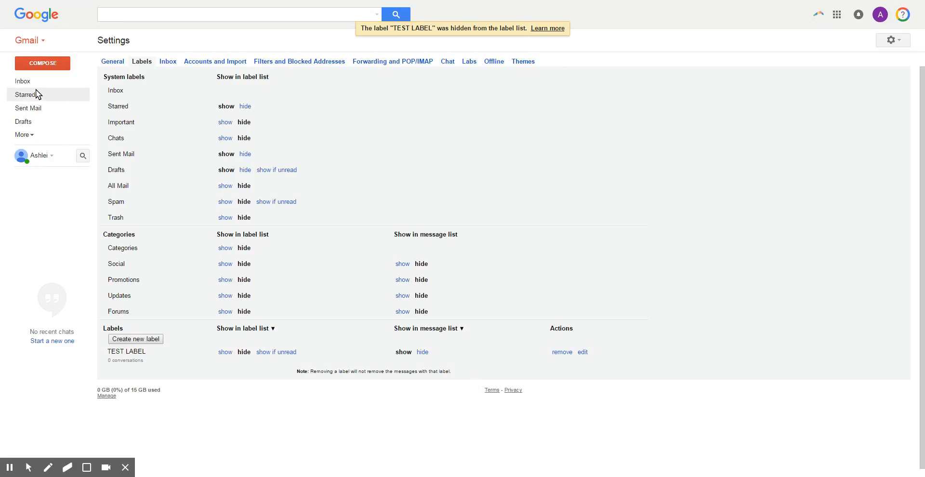
left_click(225, 353)
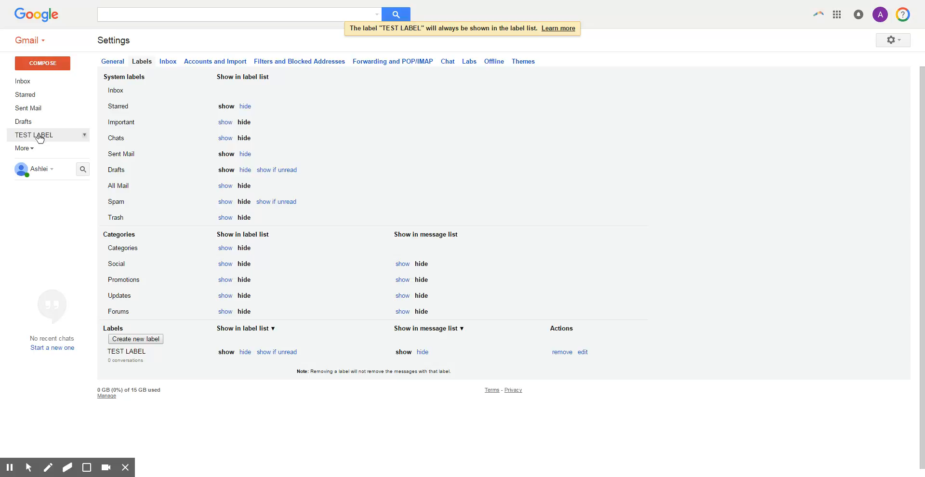
left_click(277, 353)
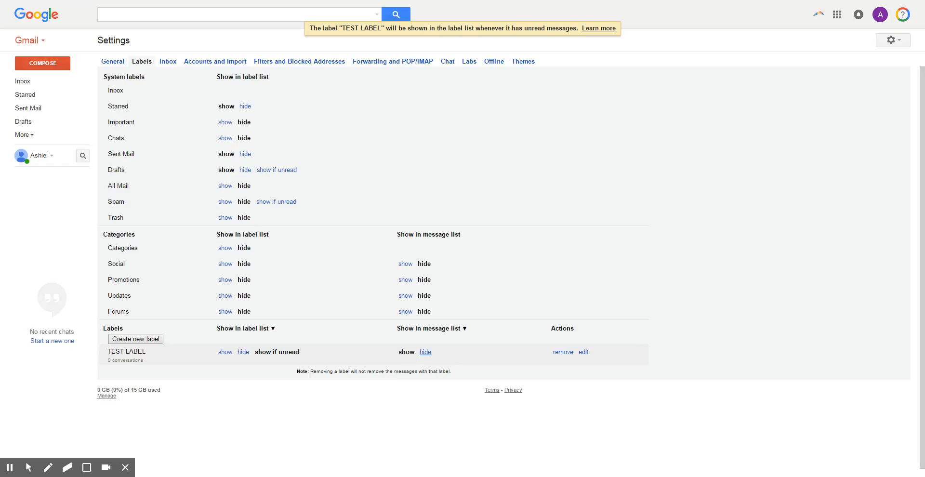
left_click(425, 352)
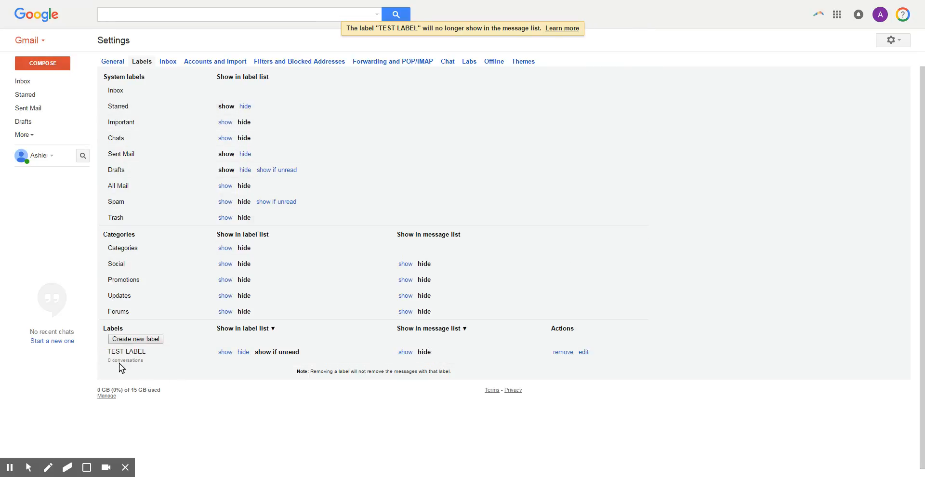
left_click(284, 63)
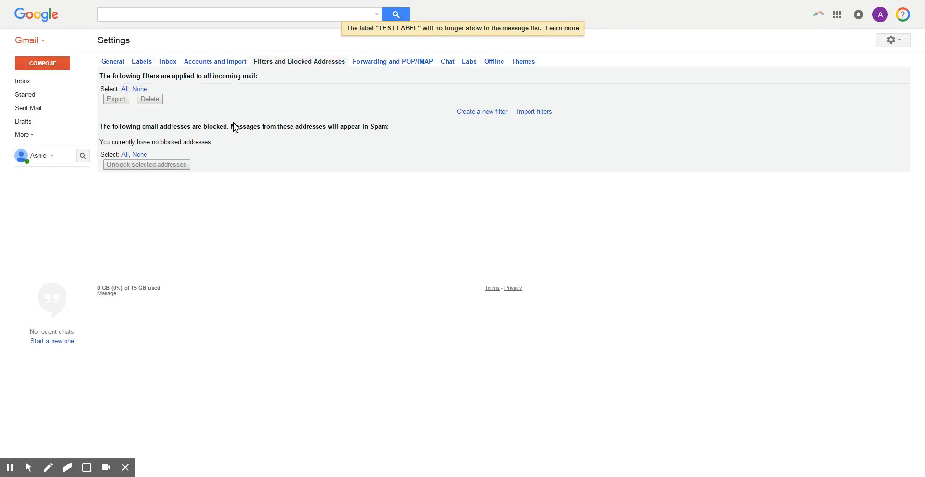
- Start a filter matching mail From the demo sender address and continue to its actions
left_click(463, 112)
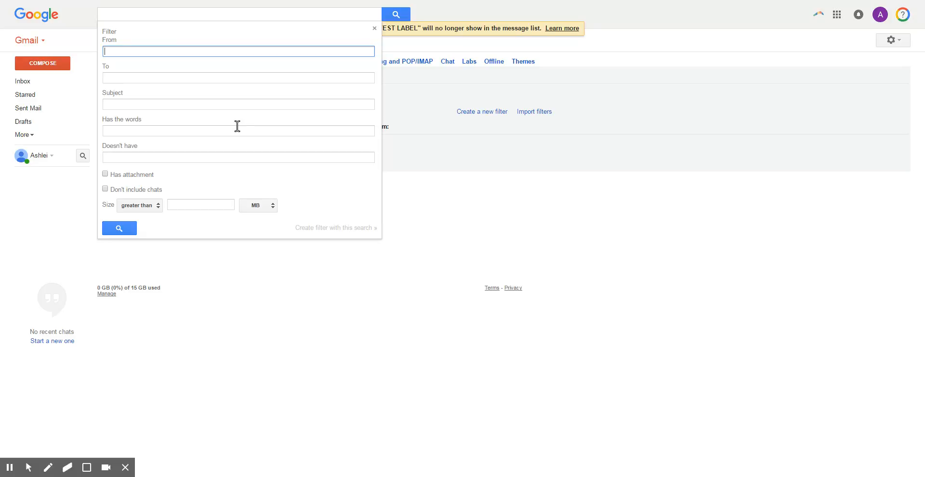
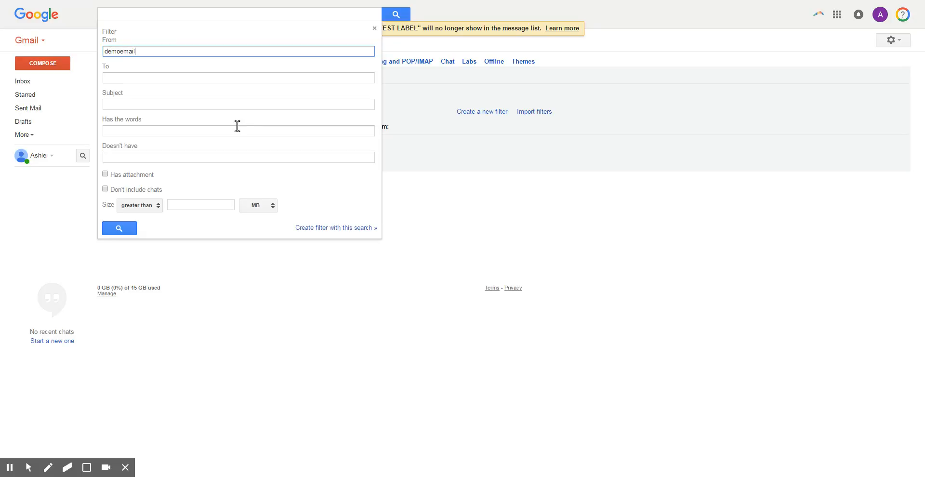
left_click(247, 64)
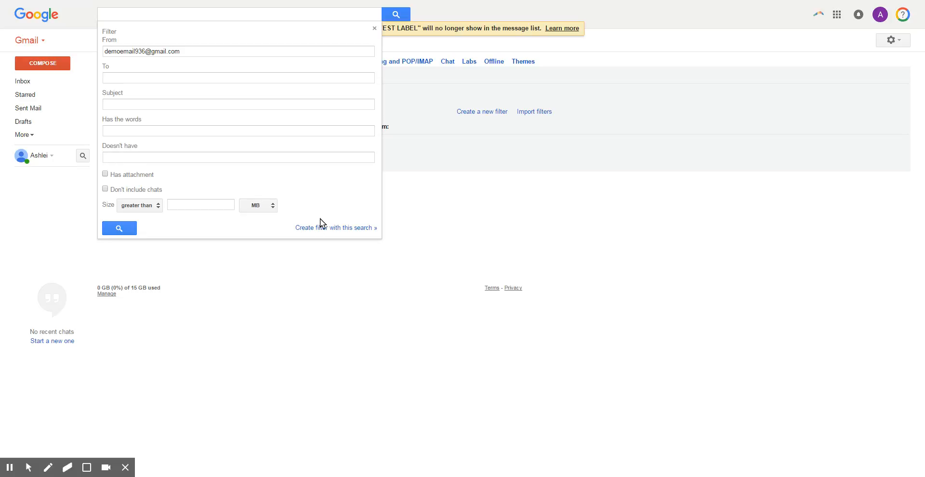
left_click(312, 227)
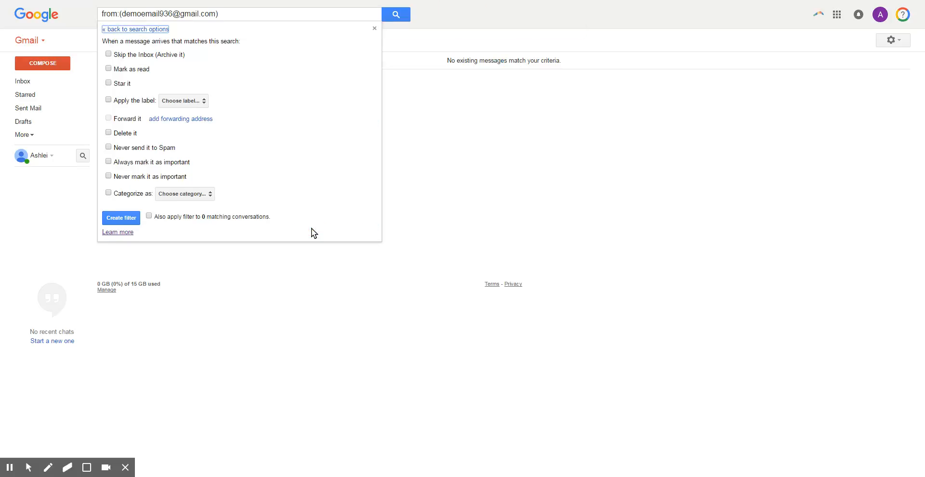
- Have the filter apply TEST LABEL and Skip the Inbox for matching mail
left_click(108, 100)
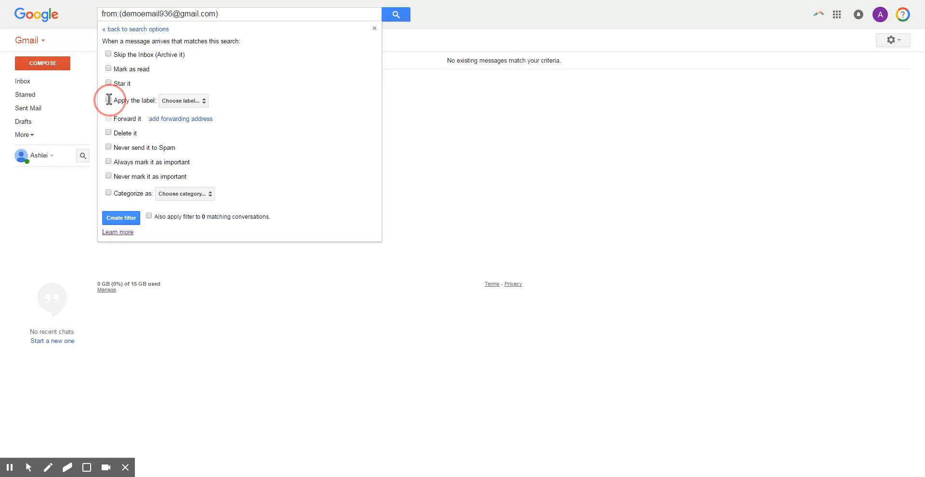
left_click(167, 103)
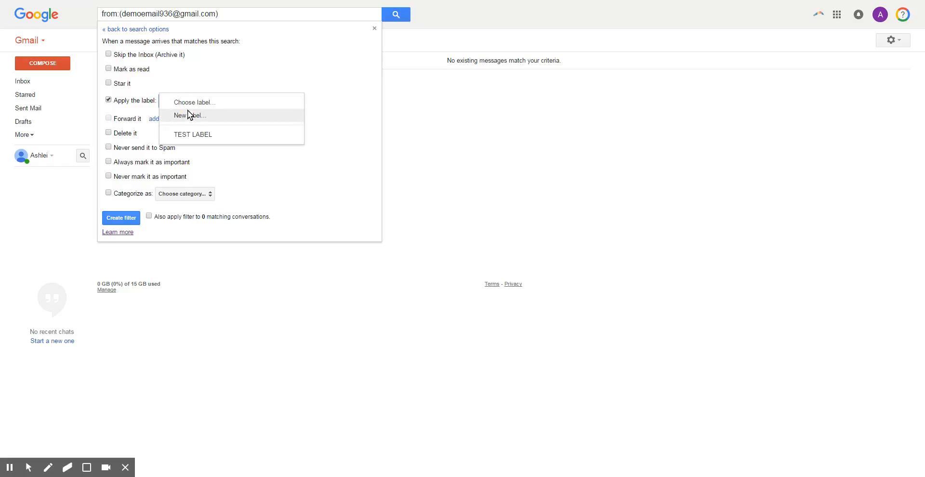
left_click(196, 135)
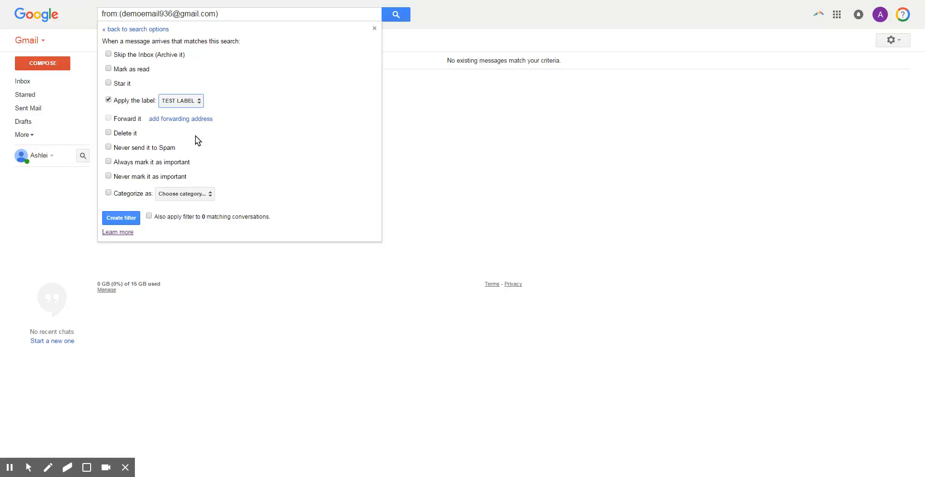
left_click(109, 54)
left_click(109, 54)
left_click(108, 54)
- Save the filter, return to the inbox, and start a new message
left_click(127, 219)
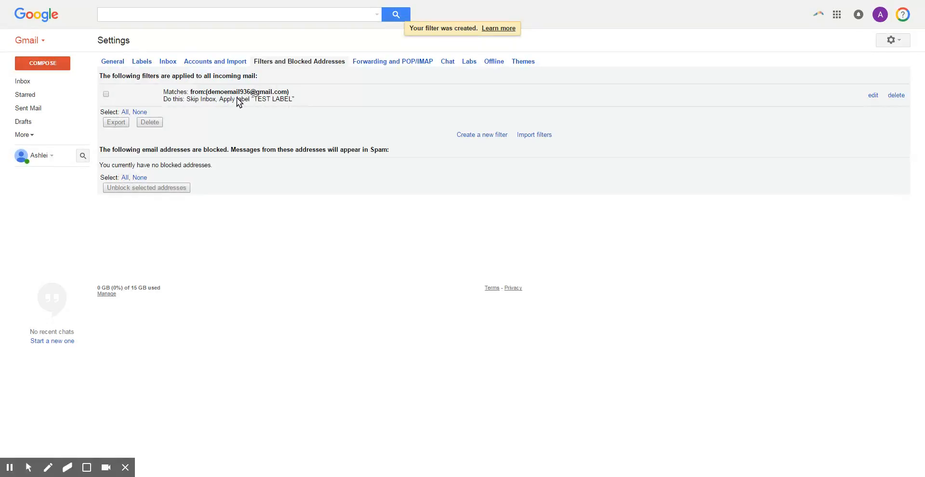
left_click(46, 83)
left_click(50, 69)
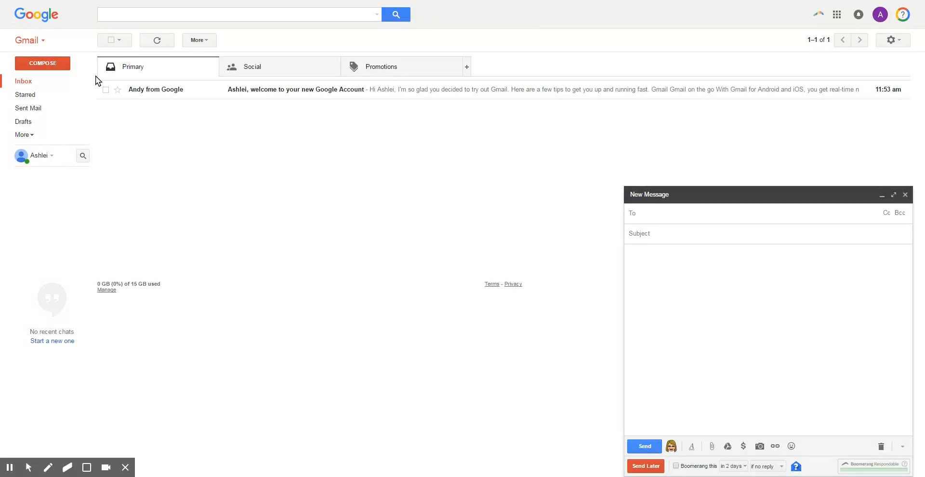
- Send a message with subject 'Testing' to the demo address
key("Tab")
type("Testing")
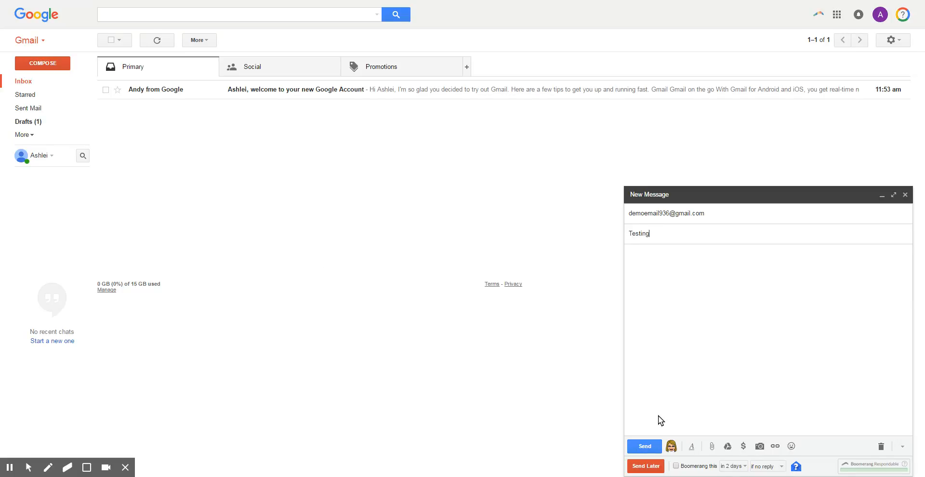
left_click(631, 445)
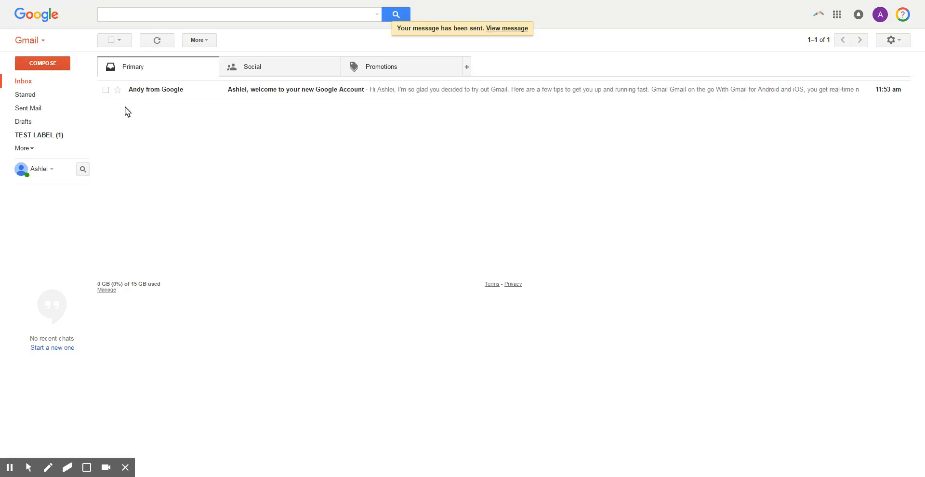
- Open the 'Testing' message listed under TEST LABEL, then go back to the inbox
left_click(42, 139)
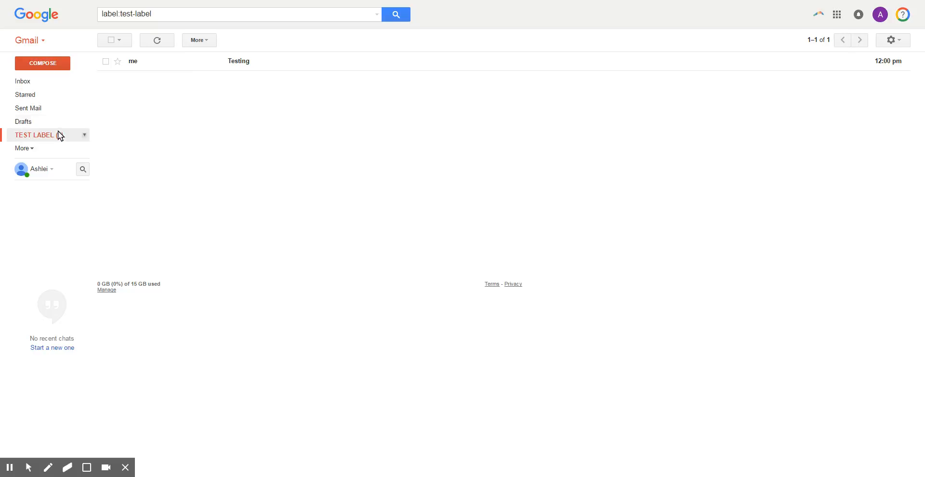
left_click(40, 83)
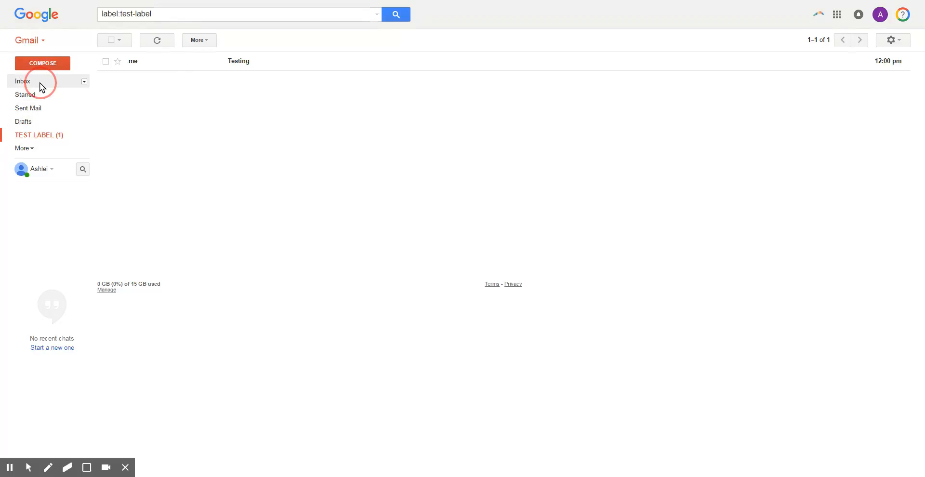
left_click(31, 139)
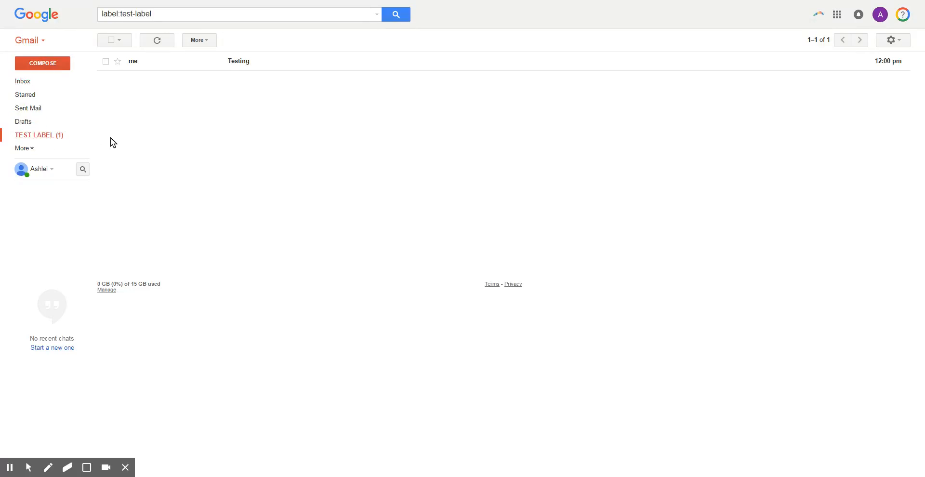
left_click(164, 68)
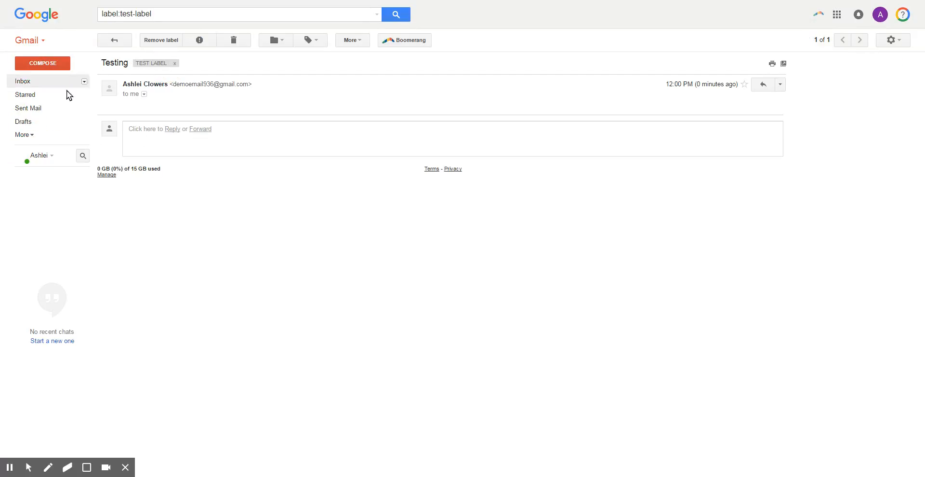
left_click(36, 82)
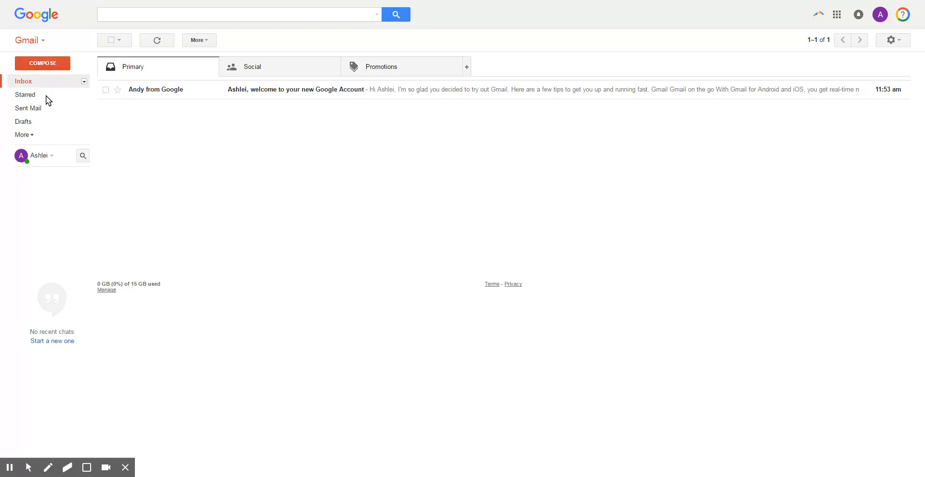